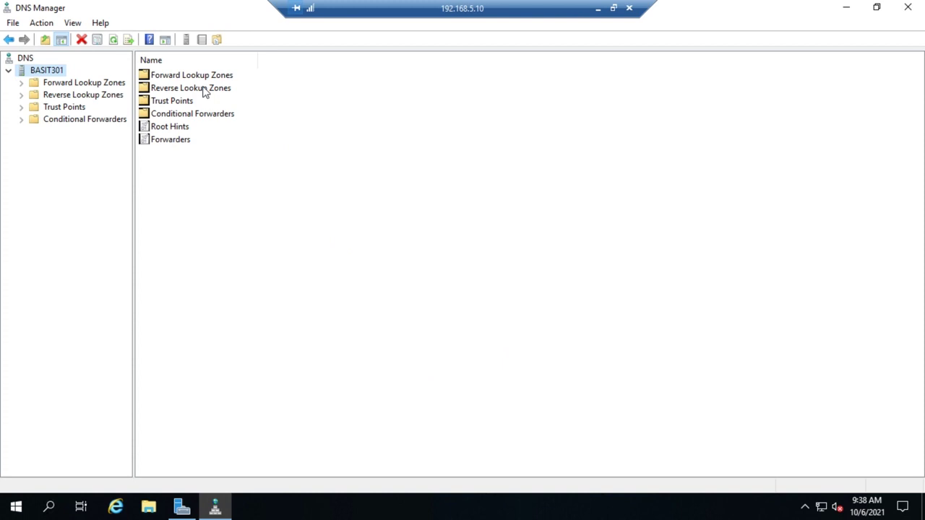
Enable automatic scavenging of stale records on the BASIT301 server with a scavenging period of 7 days
{"action": "right_click", "coordinate": [54, 73]}
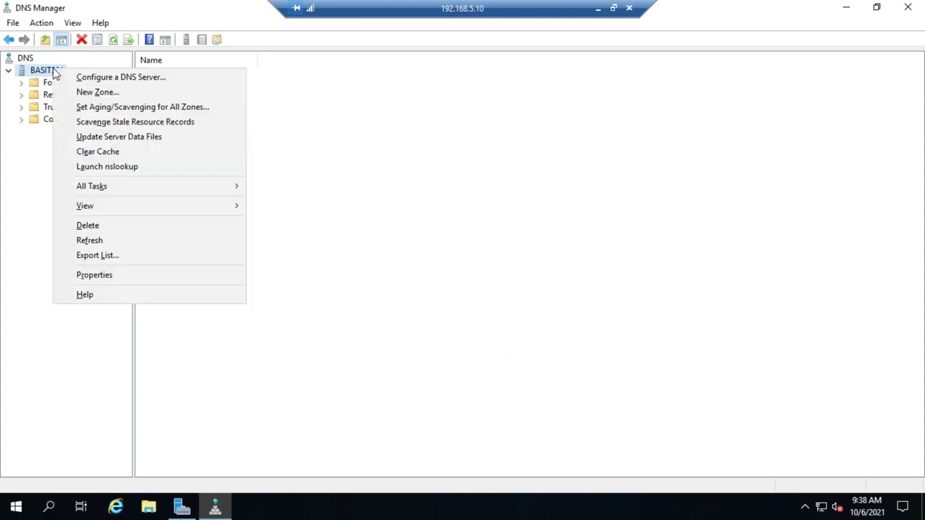
{"action": "left_click", "coordinate": [122, 275]}
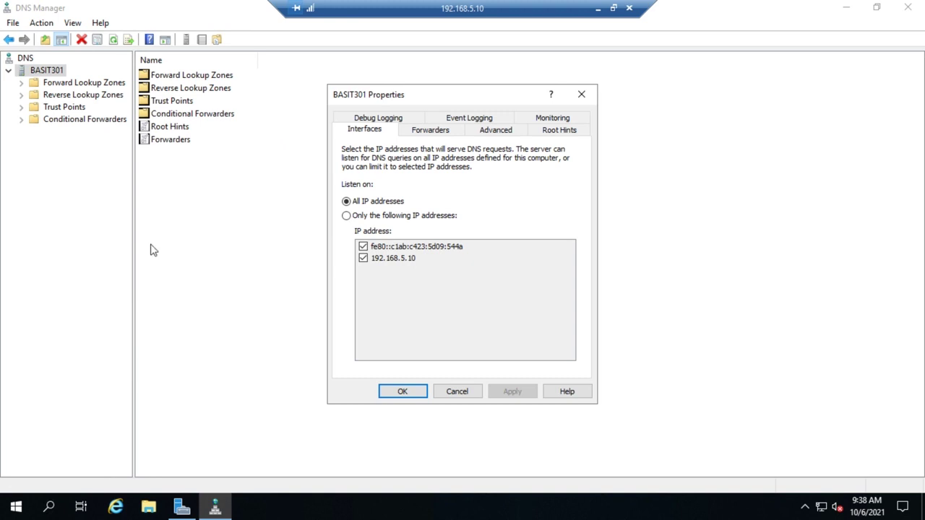
{"action": "left_click", "coordinate": [500, 134]}
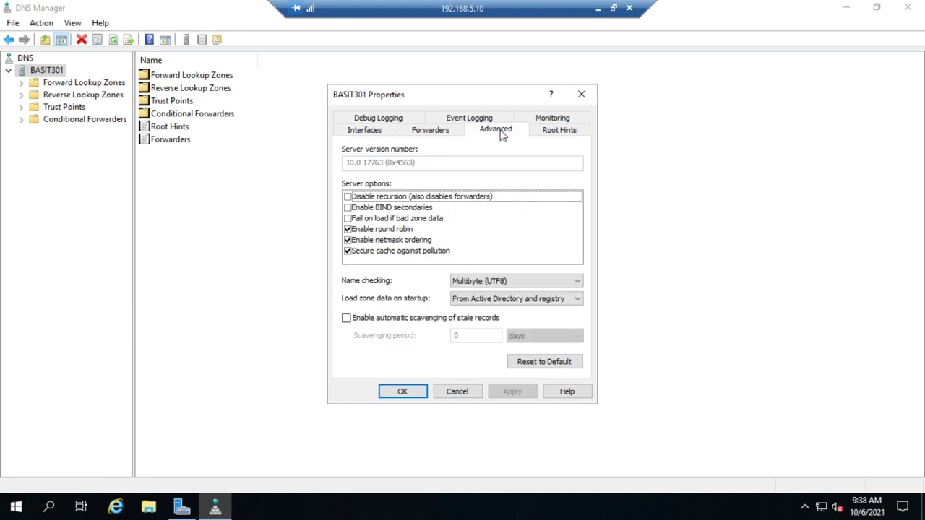
{"action": "left_click", "coordinate": [346, 318]}
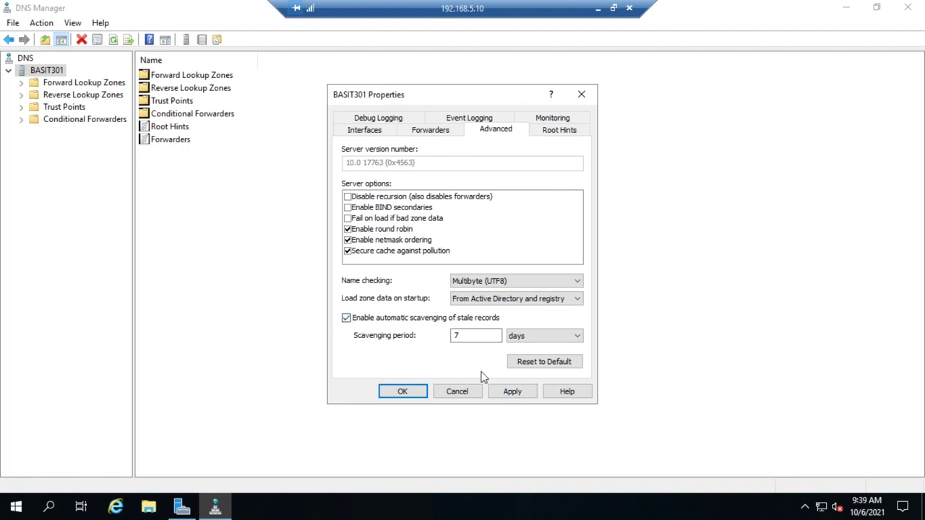
{"action": "left_click", "coordinate": [514, 395]}
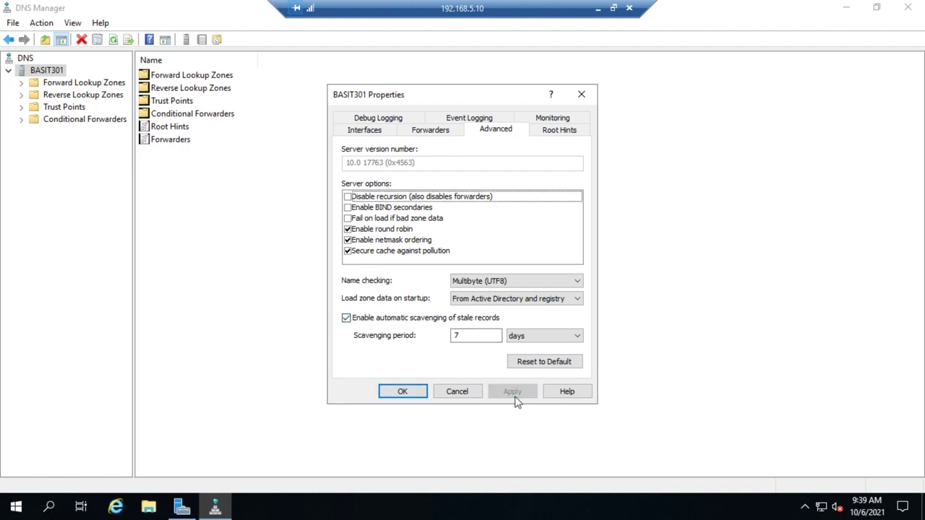
{"action": "left_click", "coordinate": [413, 392]}
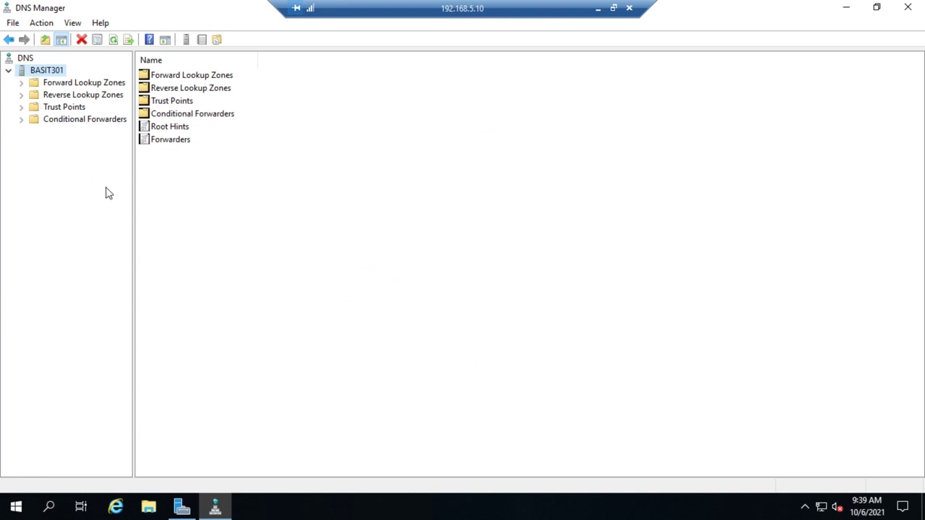
Expand BASIT301's forward lookup zones and examine the records in the basit.local zone
{"action": "left_click", "coordinate": [22, 83]}
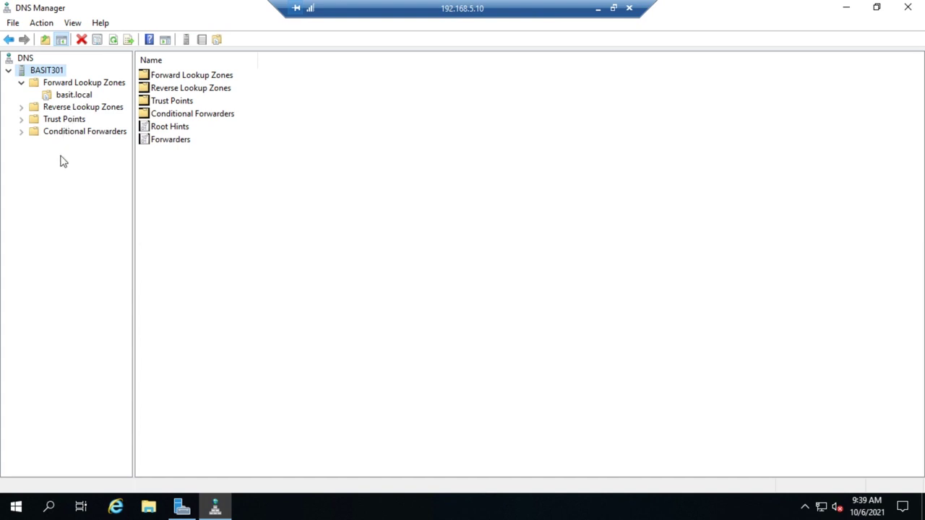
{"action": "right_click", "coordinate": [42, 71]}
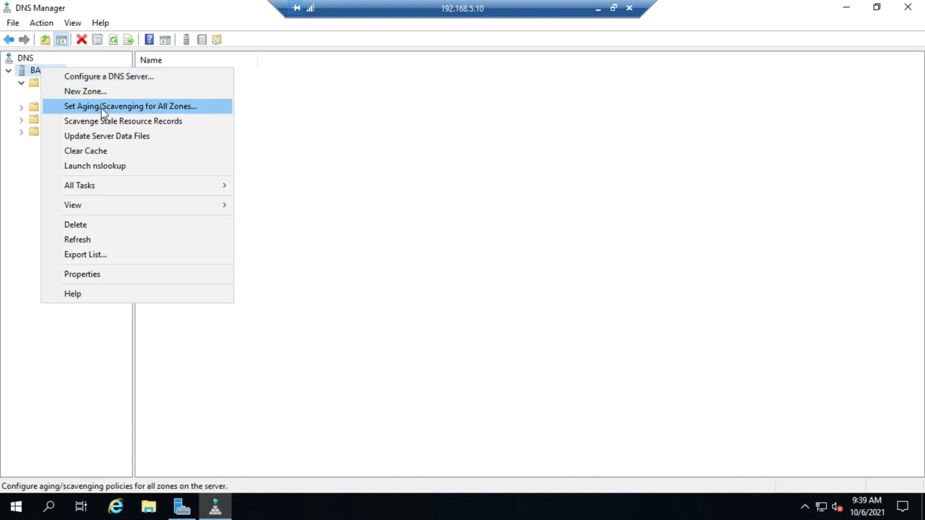
{"action": "left_click", "coordinate": [442, 209]}
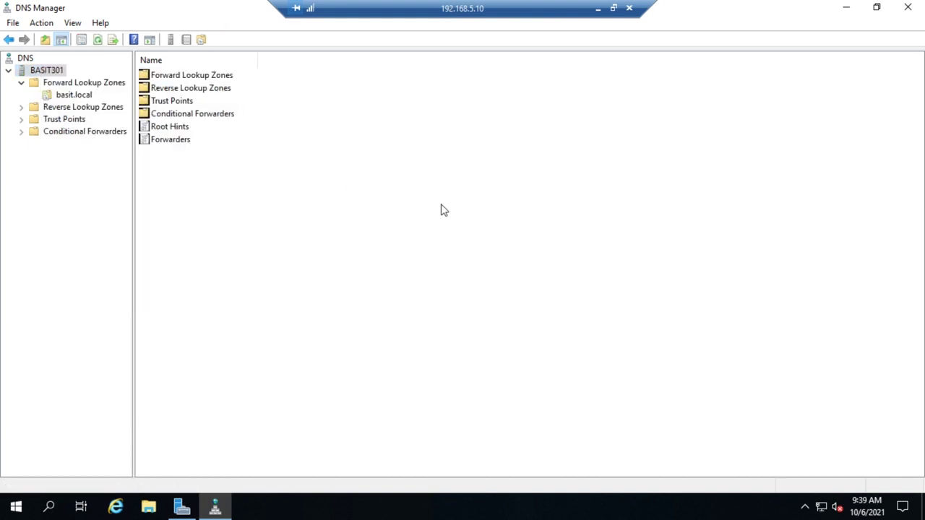
{"action": "left_click", "coordinate": [70, 97]}
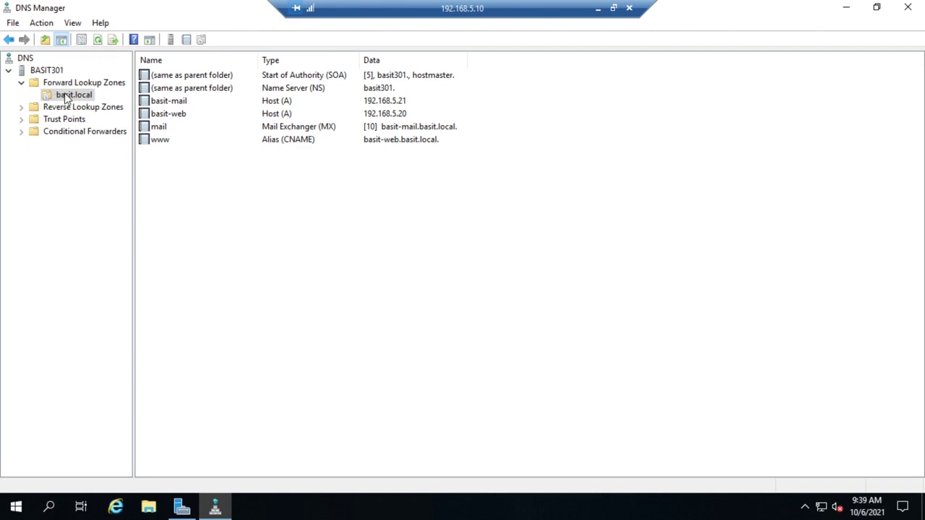
{"action": "right_click", "coordinate": [67, 96]}
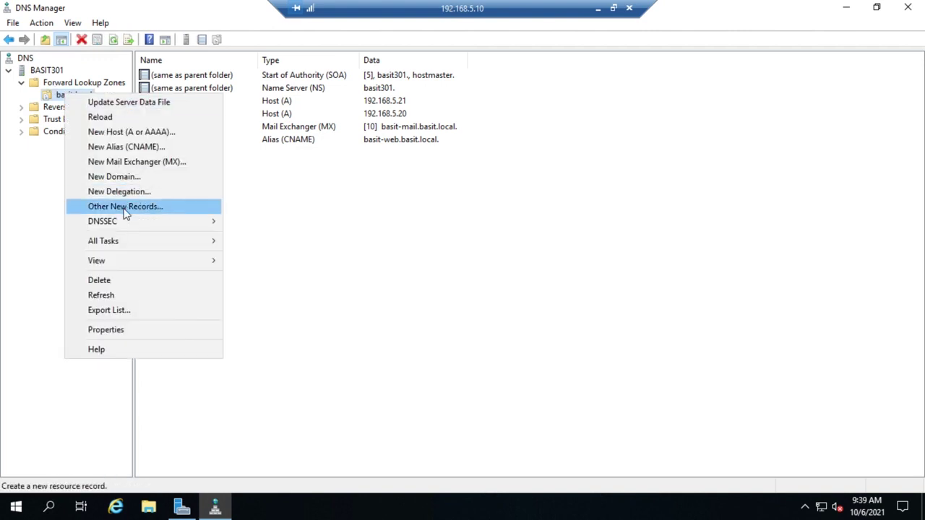
{"action": "left_click", "coordinate": [367, 233]}
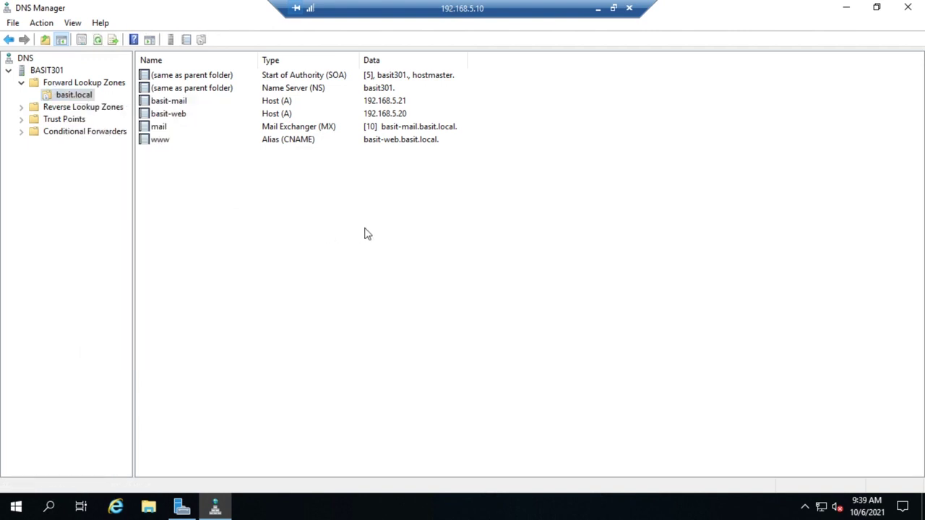
{"action": "left_click", "coordinate": [99, 85]}
{"action": "right_click", "coordinate": [160, 76]}
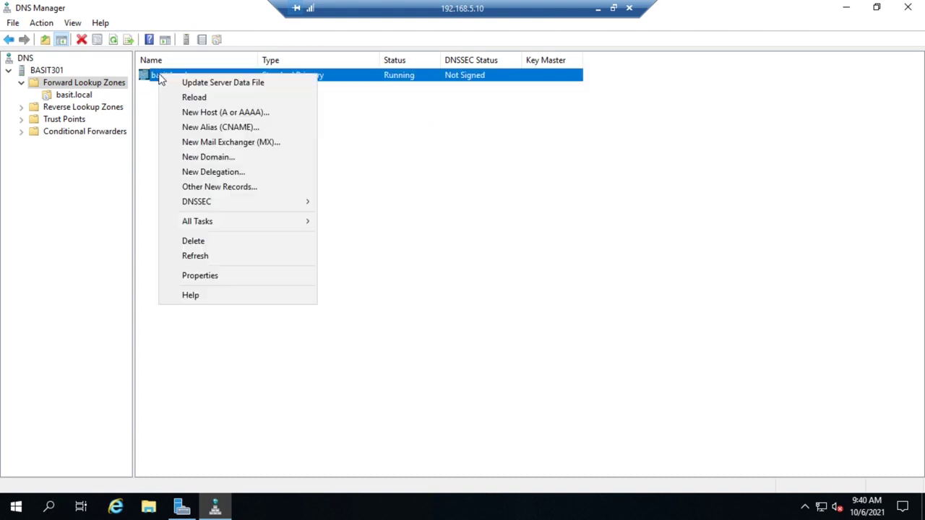
{"action": "left_click", "coordinate": [62, 98]}
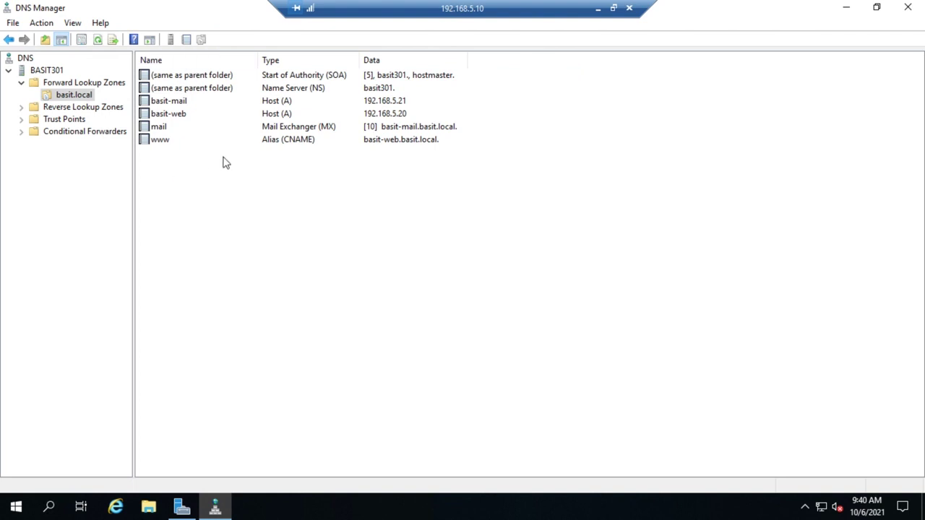
Enable scavenging of stale resource records in the basit.local zone's aging properties
{"action": "right_click", "coordinate": [58, 95]}
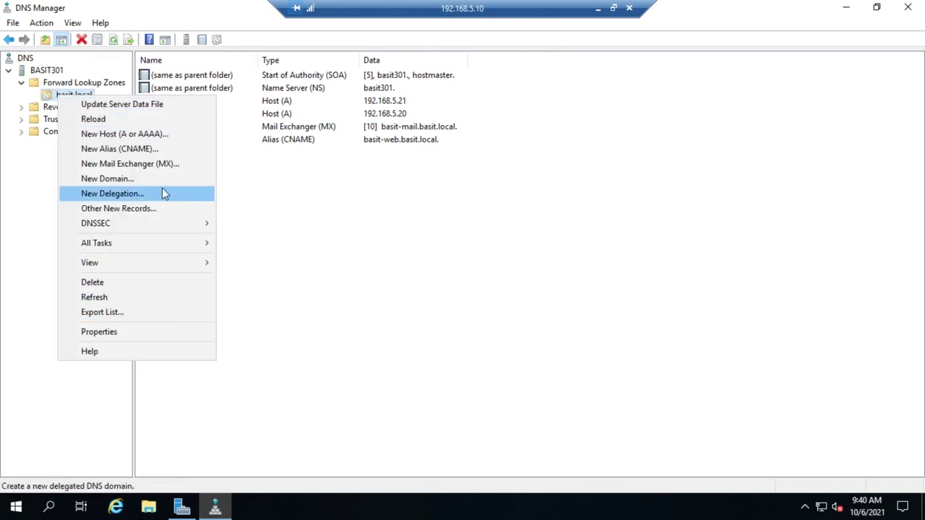
{"action": "left_click", "coordinate": [107, 333]}
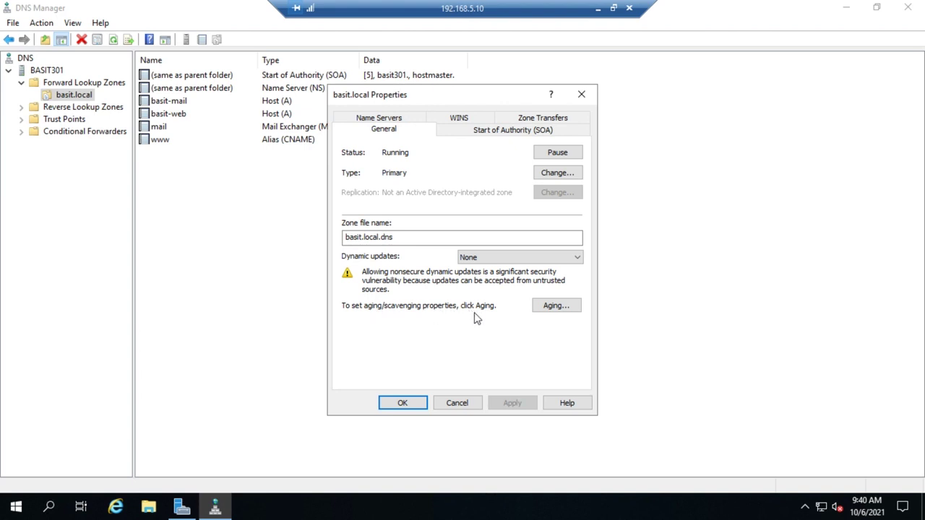
{"action": "left_click", "coordinate": [555, 305]}
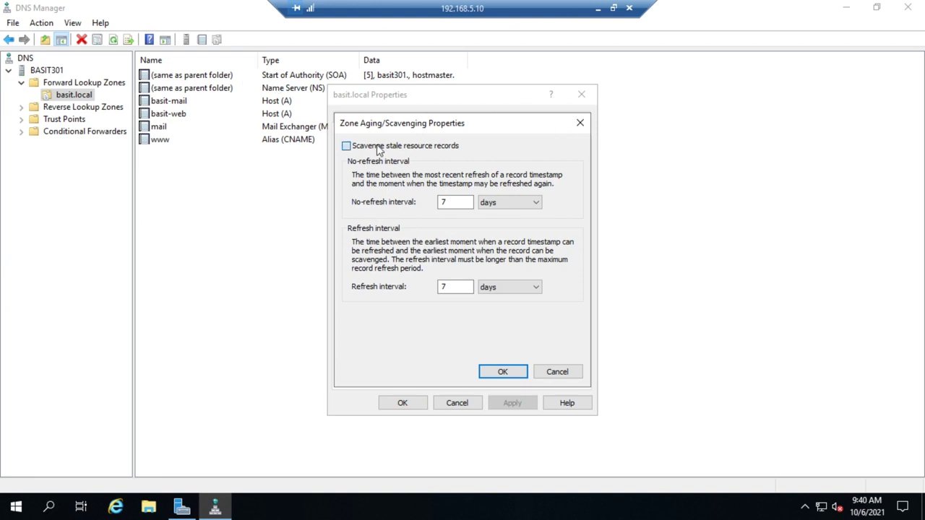
{"action": "left_click", "coordinate": [346, 147]}
{"action": "left_click", "coordinate": [485, 204]}
{"action": "left_click", "coordinate": [459, 203]}
Review the BASIT301 server's advanced properties, checking the automatic scavenging option and its period
{"action": "left_click", "coordinate": [49, 72]}
{"action": "right_click", "coordinate": [50, 71]}
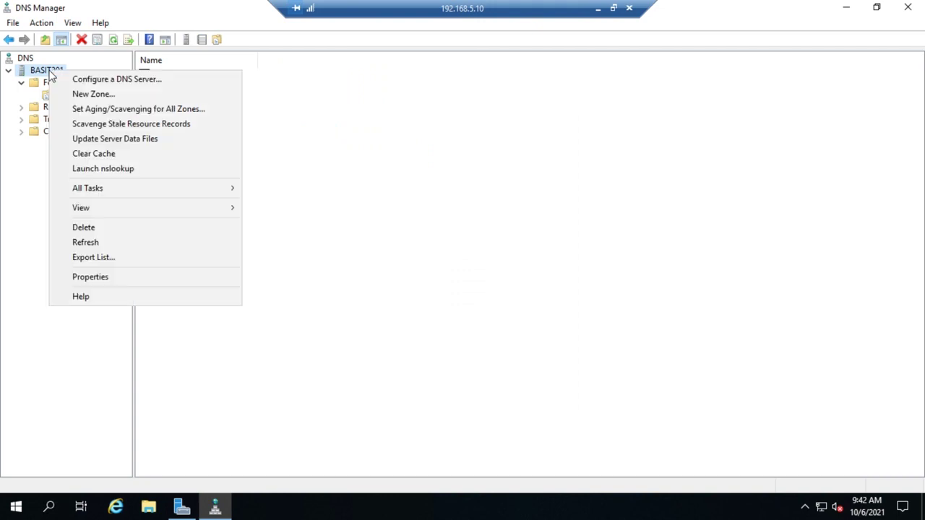
{"action": "left_click", "coordinate": [137, 280]}
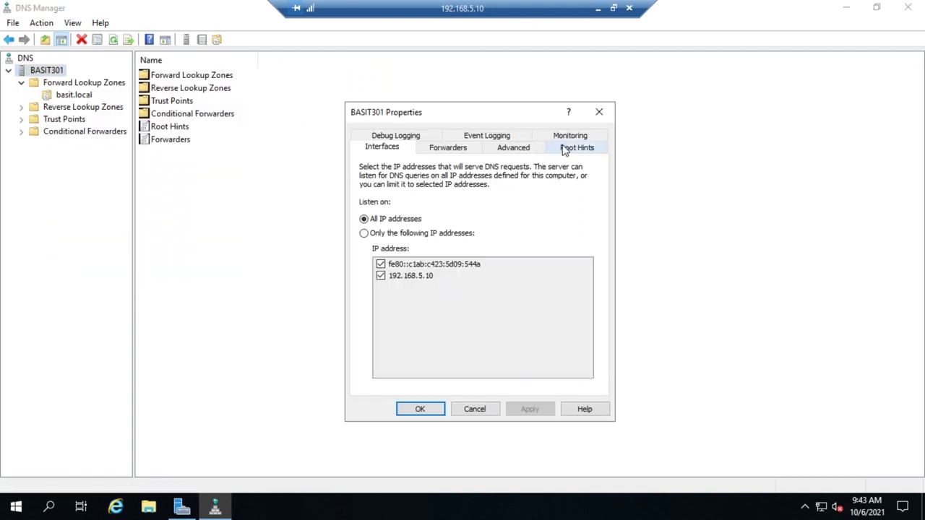
{"action": "left_click", "coordinate": [510, 153]}
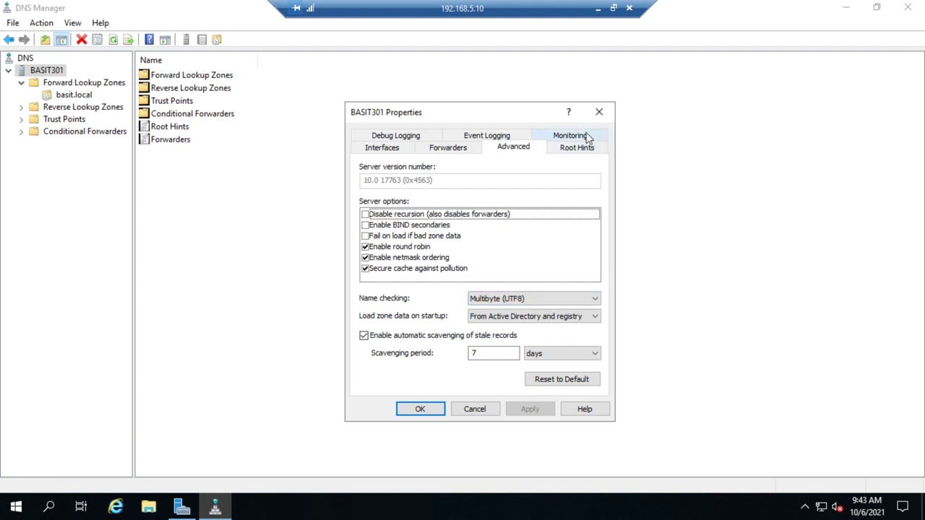
{"action": "left_click", "coordinate": [599, 112]}
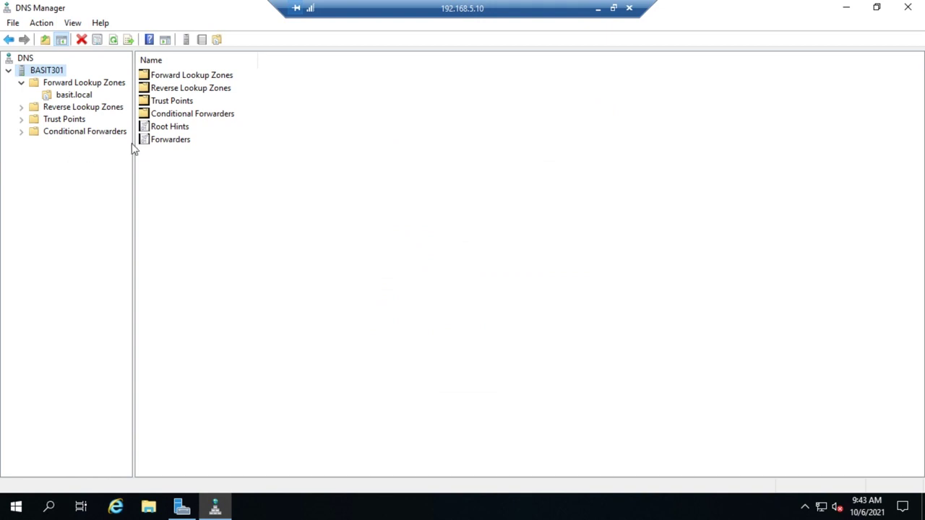
Review the basit.local zone's aging and scavenging properties, closing them without applying any changes
{"action": "left_click", "coordinate": [81, 95]}
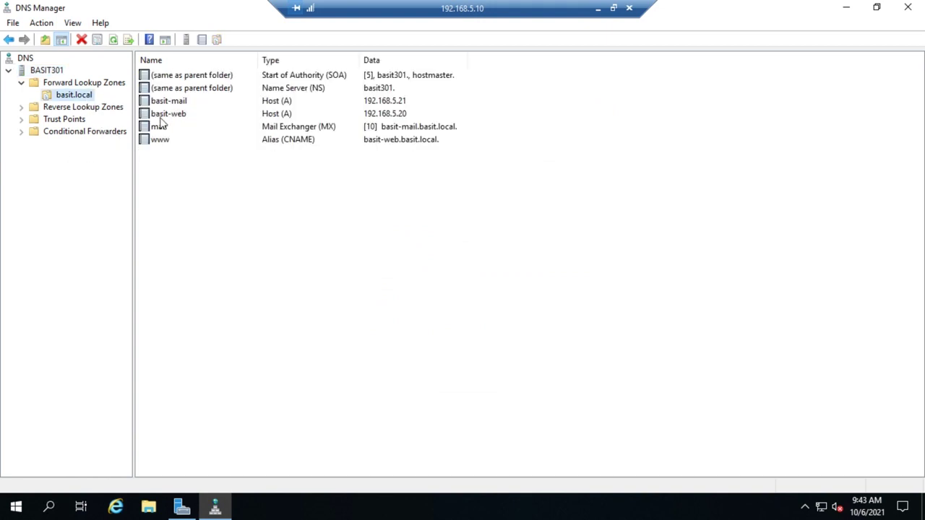
{"action": "right_click", "coordinate": [84, 94]}
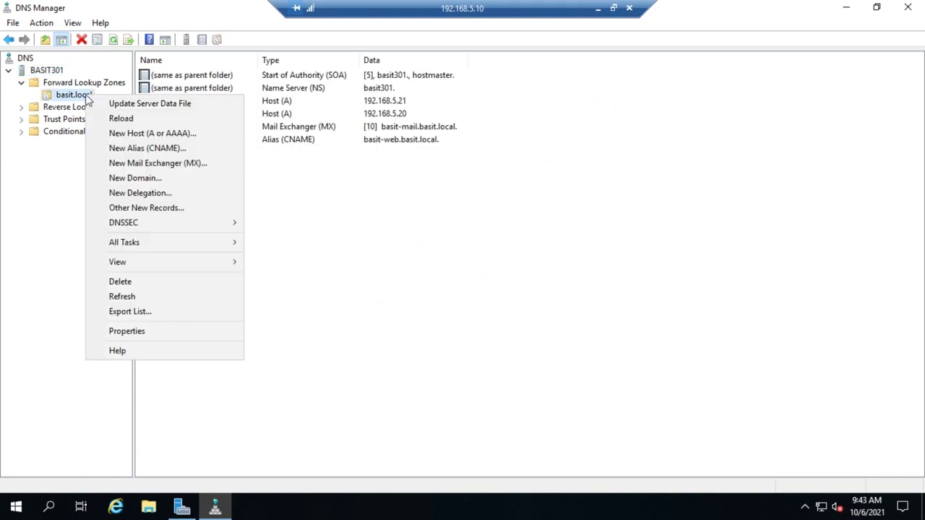
{"action": "left_click", "coordinate": [195, 338]}
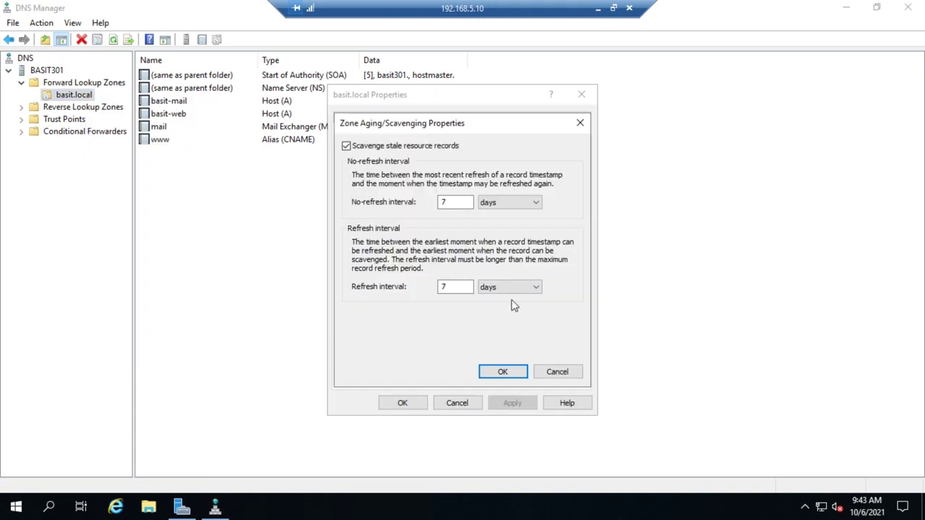
{"action": "left_click", "coordinate": [501, 372]}
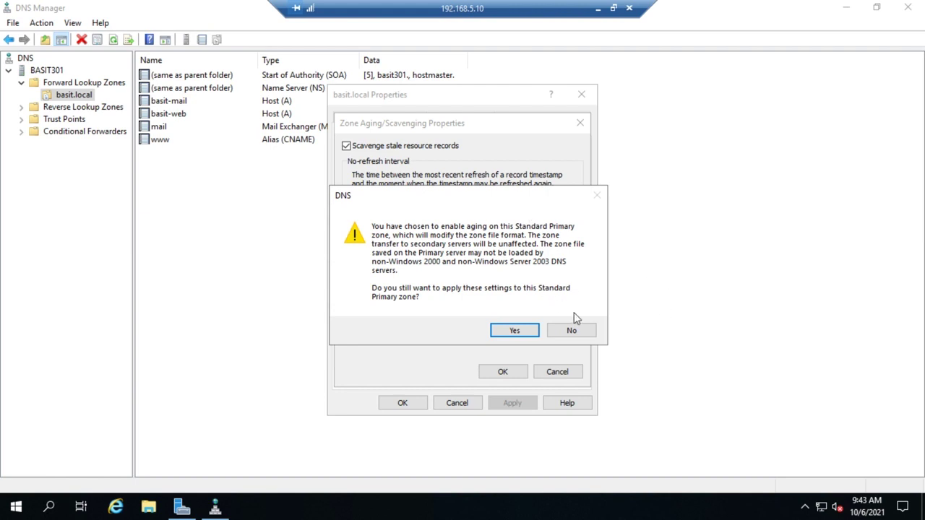
{"action": "left_click", "coordinate": [576, 333]}
{"action": "left_click", "coordinate": [539, 367]}
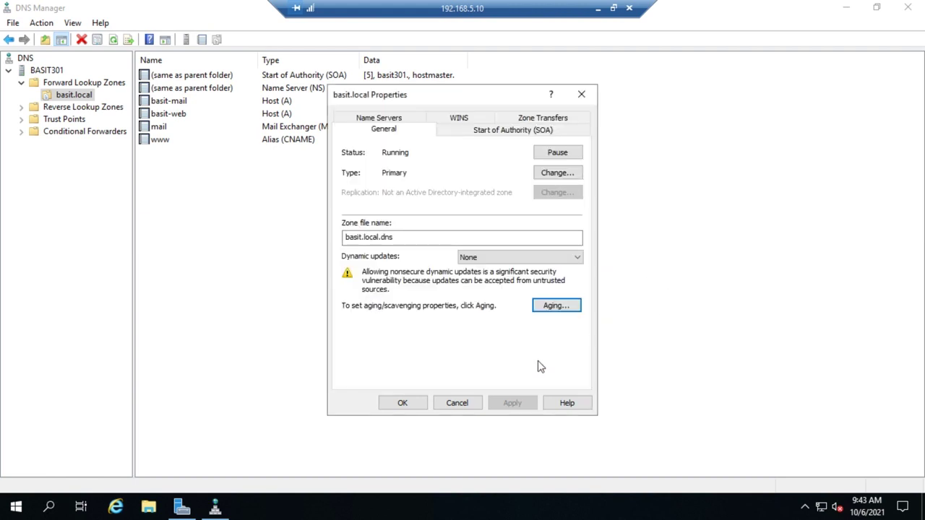
{"action": "left_click", "coordinate": [457, 403]}
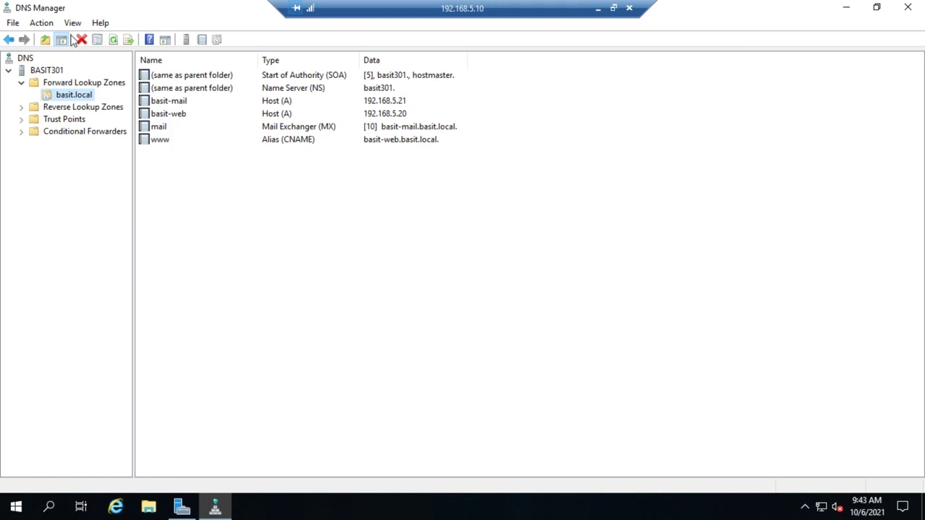
Check the aging and scavenging settings that apply to all zones on BASIT301, and close them without changes
{"action": "right_click", "coordinate": [46, 71]}
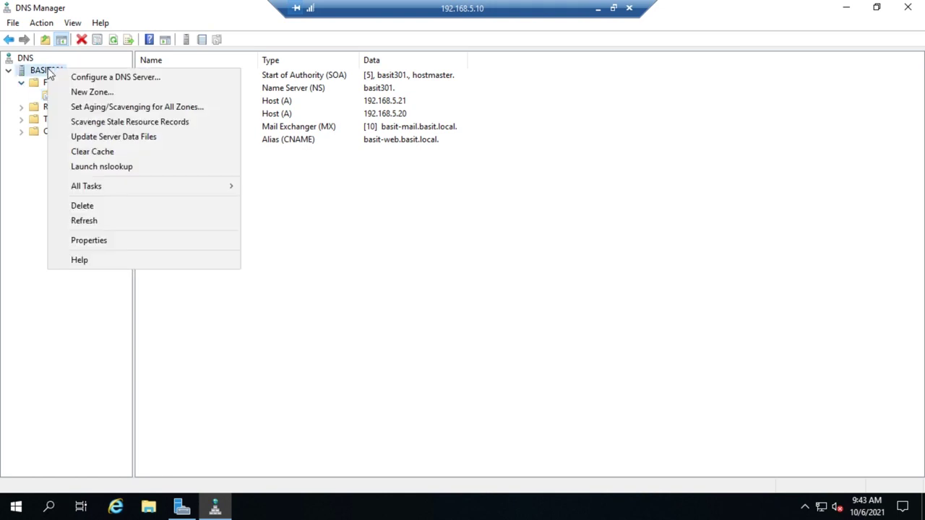
{"action": "left_click", "coordinate": [128, 108]}
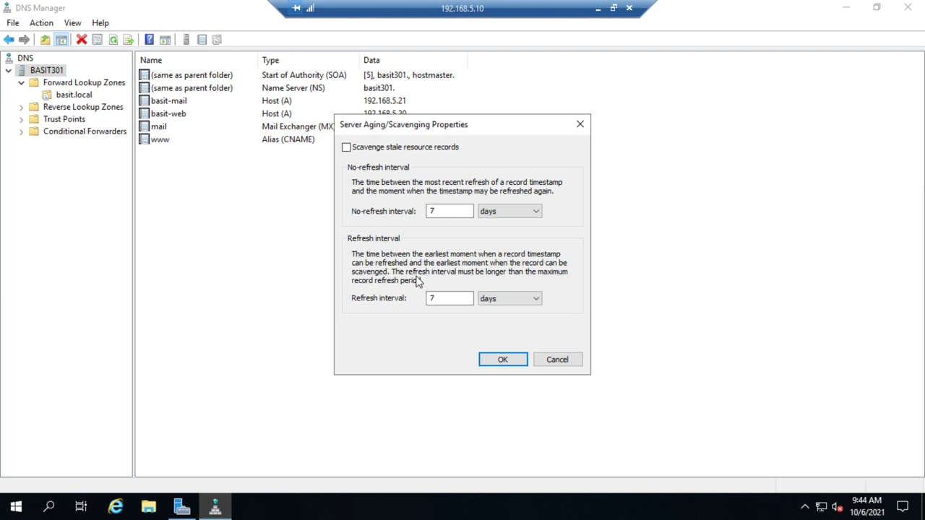
{"action": "left_click", "coordinate": [554, 363]}
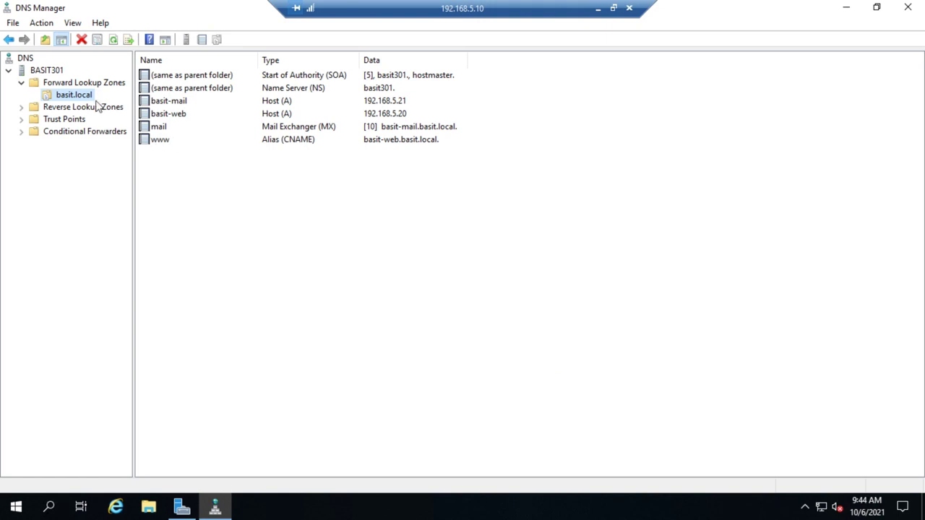
Manually scavenge all stale resource records on the BASIT301 server
{"action": "right_click", "coordinate": [46, 70]}
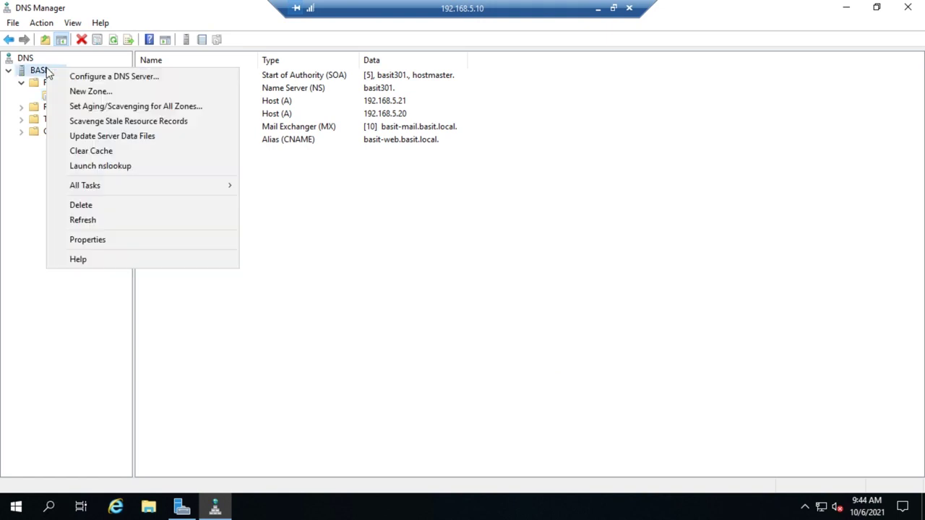
{"action": "left_click", "coordinate": [185, 123]}
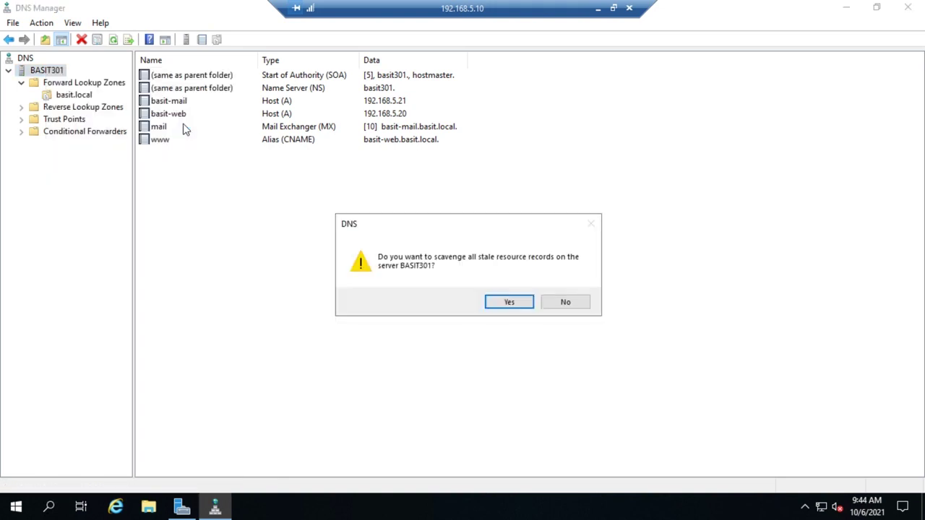
{"action": "left_click", "coordinate": [509, 303]}
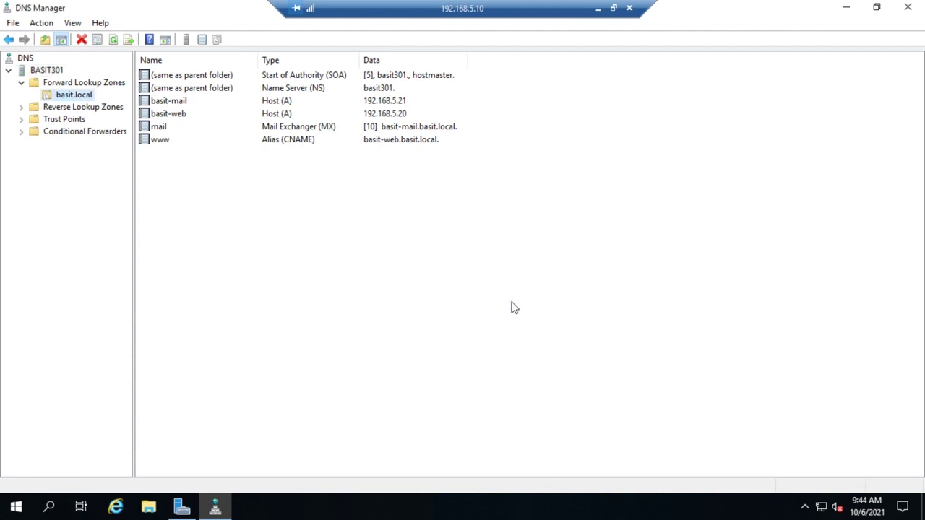